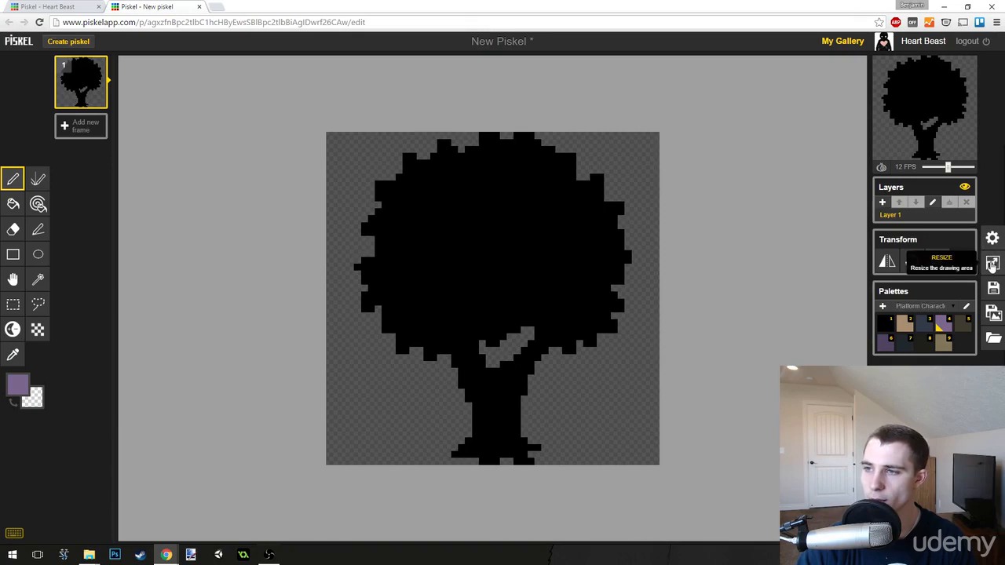
# Resize the drawing area to 64 px wide and 48 px high without maintaining aspect ratio, anchored at the middle of the left edge
pyautogui.click(992, 262)
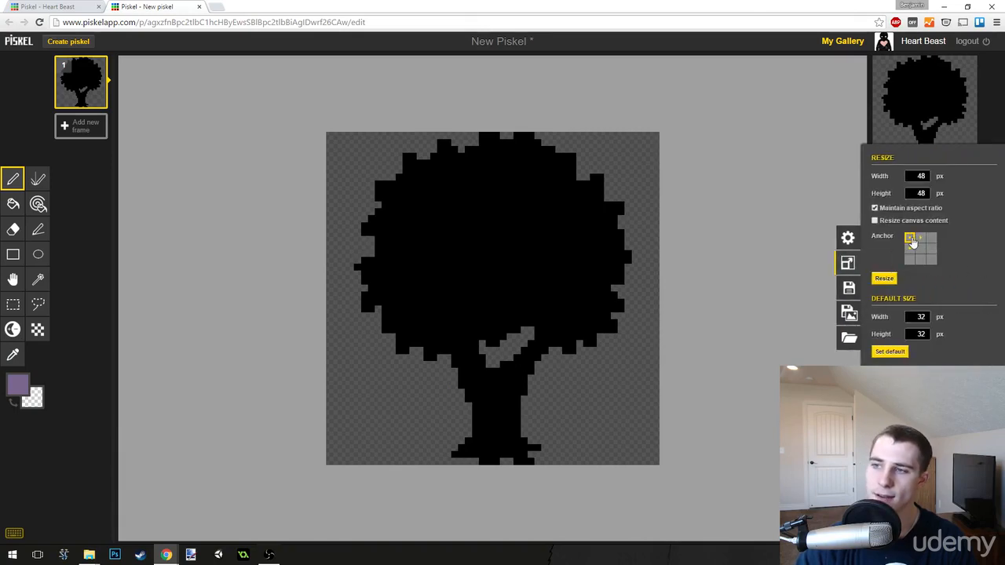
pyautogui.click(909, 249)
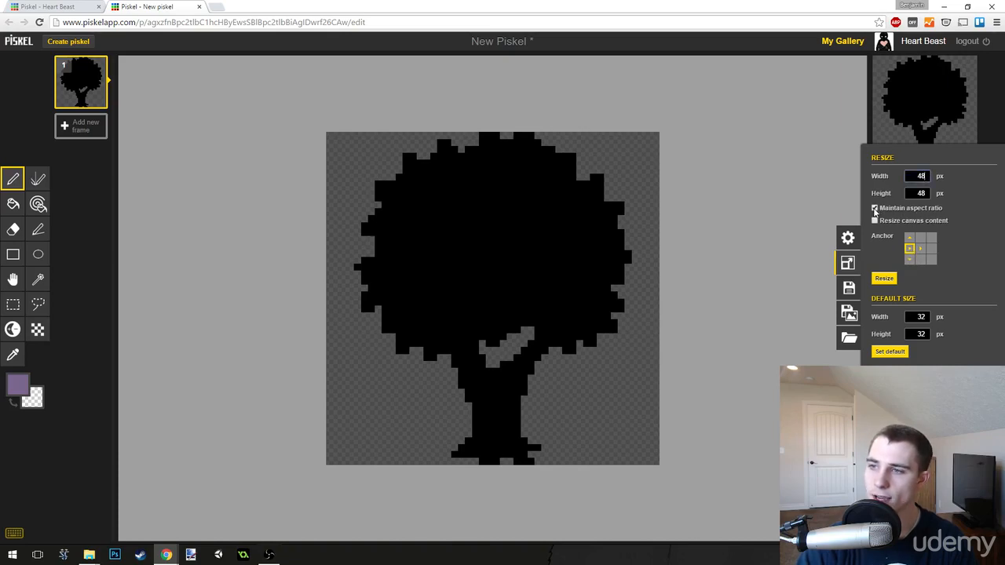
pyautogui.doubleClick(920, 176)
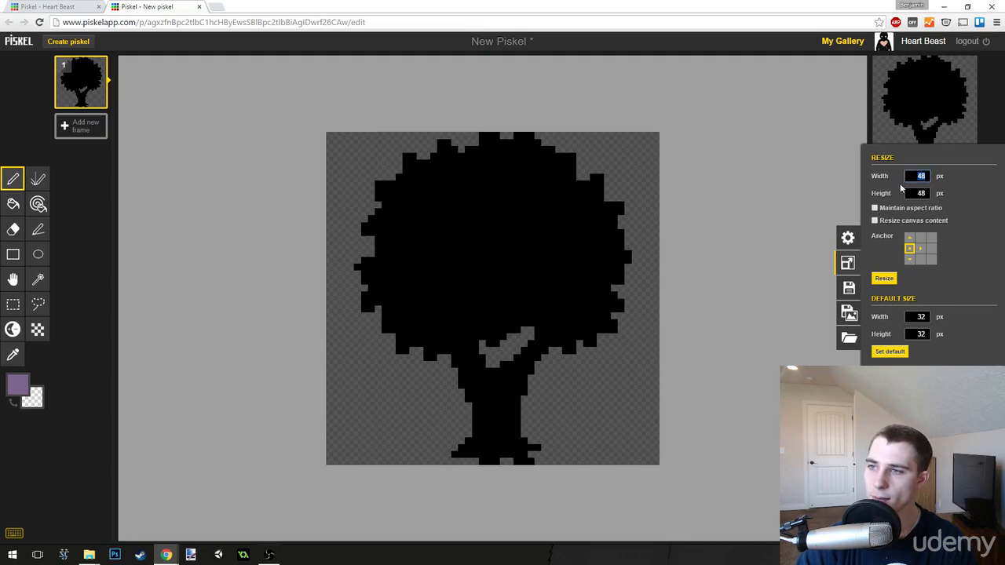
pyautogui.write('64')
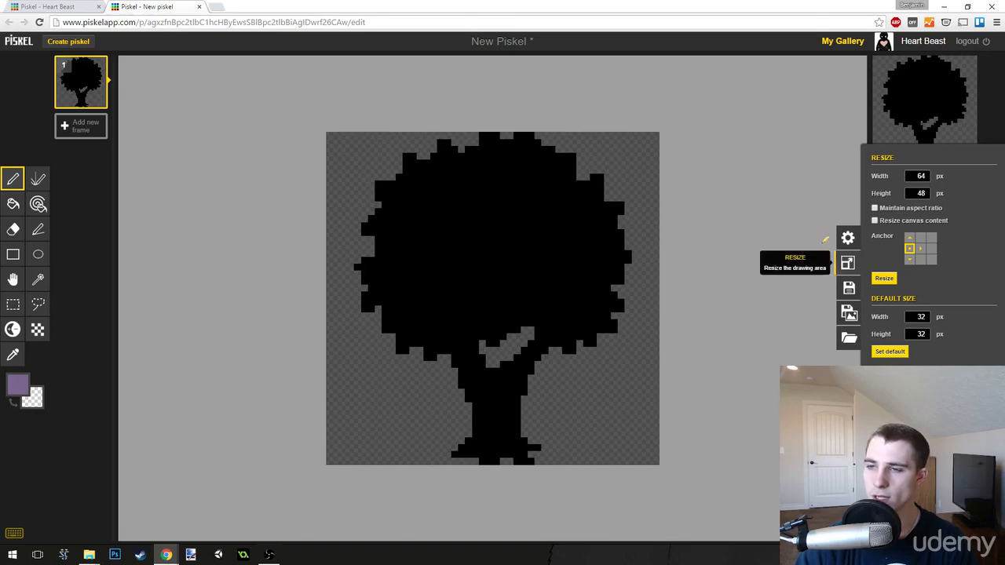
pyautogui.click(885, 280)
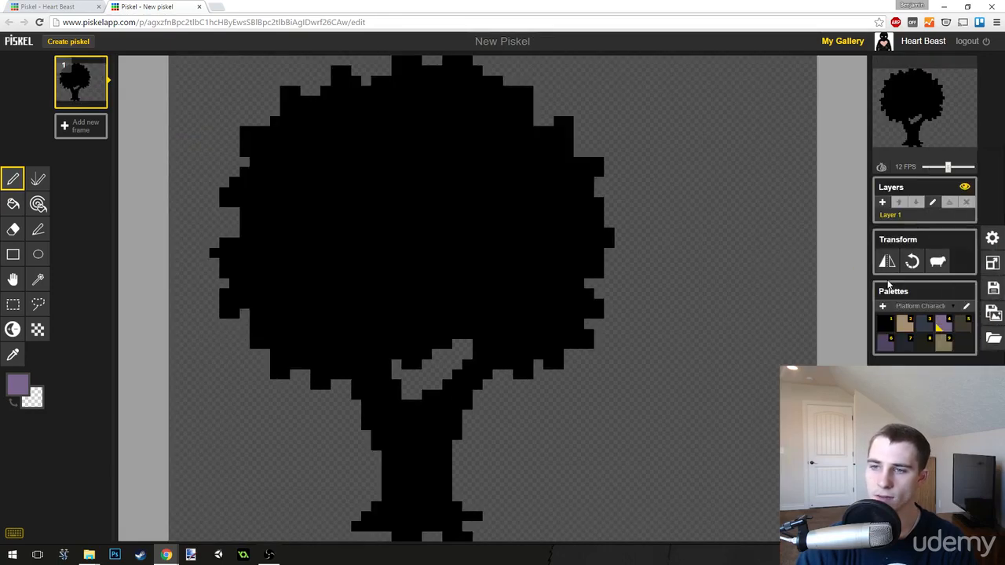
pyautogui.scroll(-2, 592, 281)
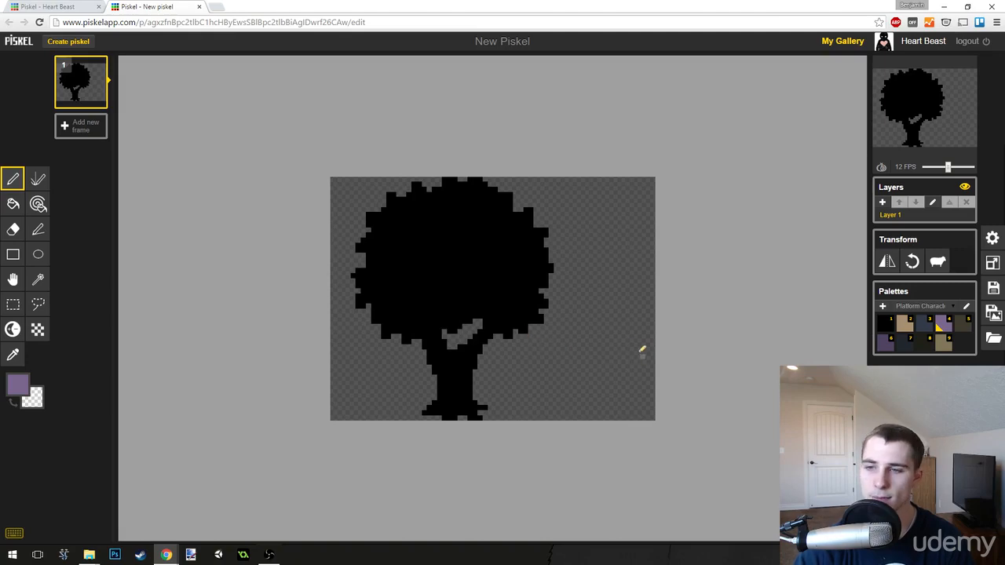
# Draw a small tree silhouette in black to the right of the large tree and fill its crown
pyautogui.moveTo(605, 353); pyautogui.dragTo(606, 358)
pyautogui.hotkey('ctrl', 'z')
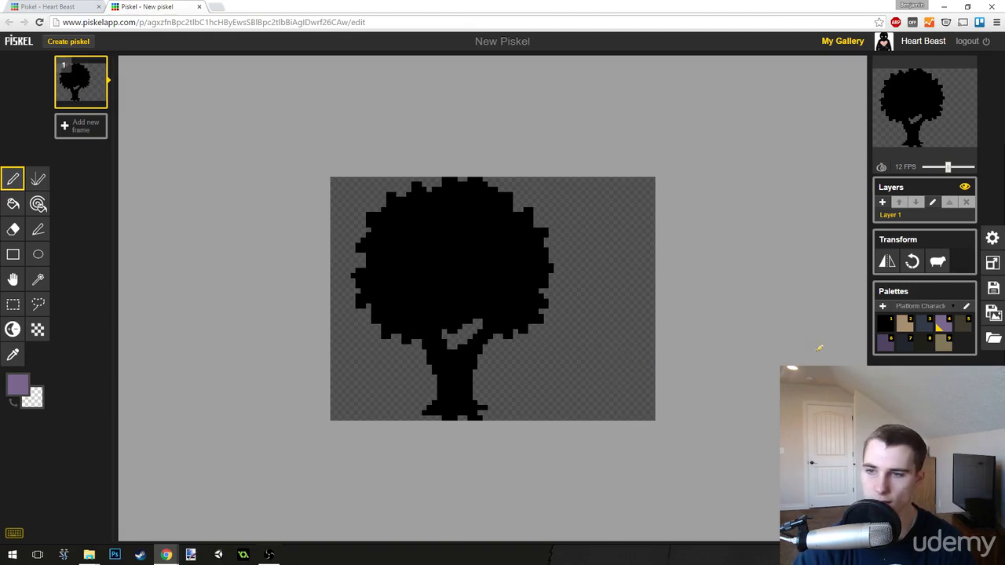
pyautogui.click(884, 323)
pyautogui.moveTo(599, 352)
pyautogui.mouseDown()
pyautogui.moveTo(588, 359)
pyautogui.moveTo(609, 364)
pyautogui.moveTo(599, 352)
pyautogui.moveTo(607, 336)
pyautogui.moveTo(583, 337)
pyautogui.moveTo(635, 319)
pyautogui.moveTo(634, 292)
pyautogui.moveTo(595, 274)
pyautogui.moveTo(571, 305)
pyautogui.moveTo(581, 332)
pyautogui.moveTo(562, 312)
pyautogui.moveTo(571, 303)
pyautogui.mouseUp()
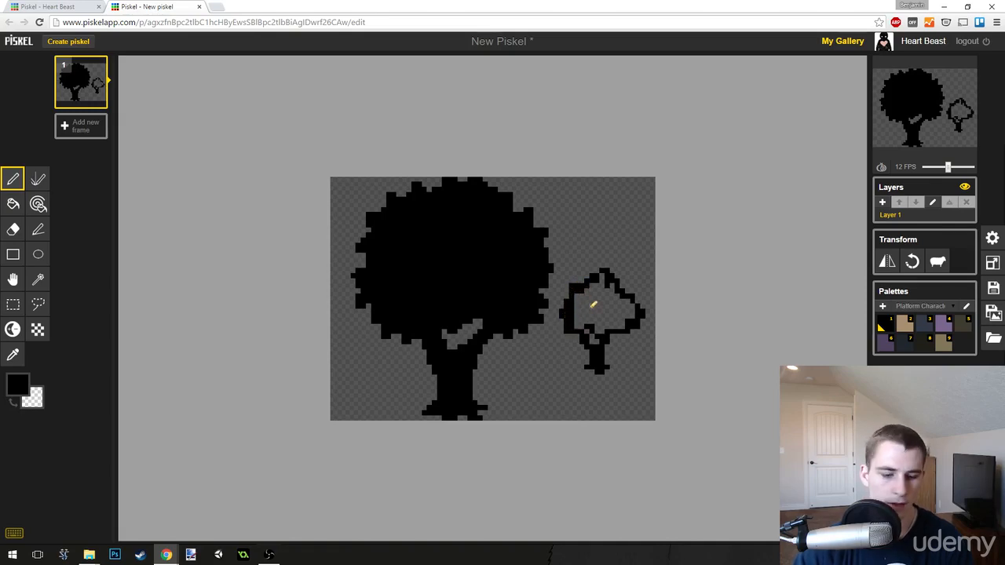
pyautogui.press('b')
pyautogui.click(592, 306)
# Examine the large and small tree silhouettes together at different zoom levels to compare their sizes
pyautogui.scroll(-1, 626, 348)
pyautogui.scroll(-1, 605, 369)
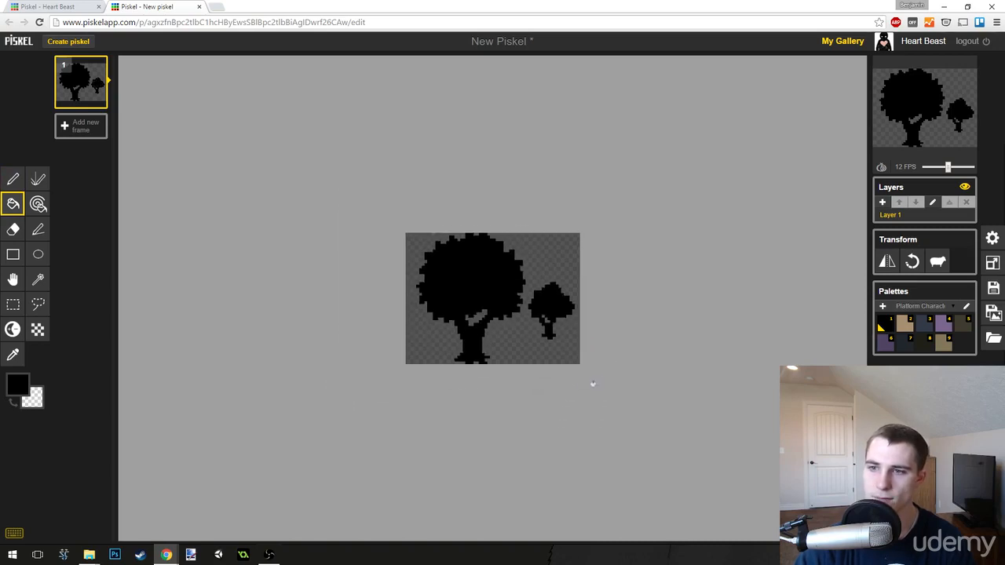
pyautogui.scroll(3, 556, 395)
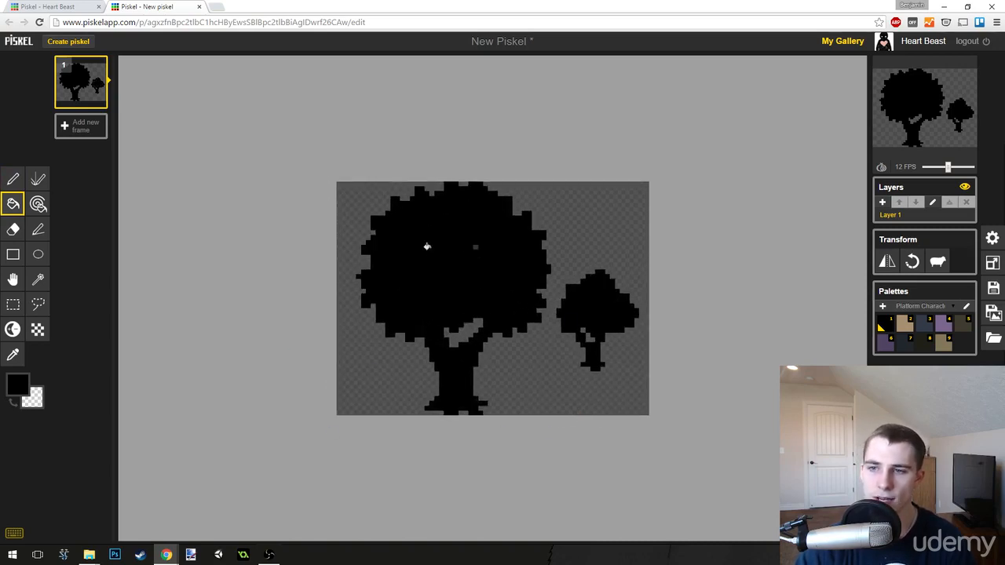
pyautogui.scroll(-1, 585, 357)
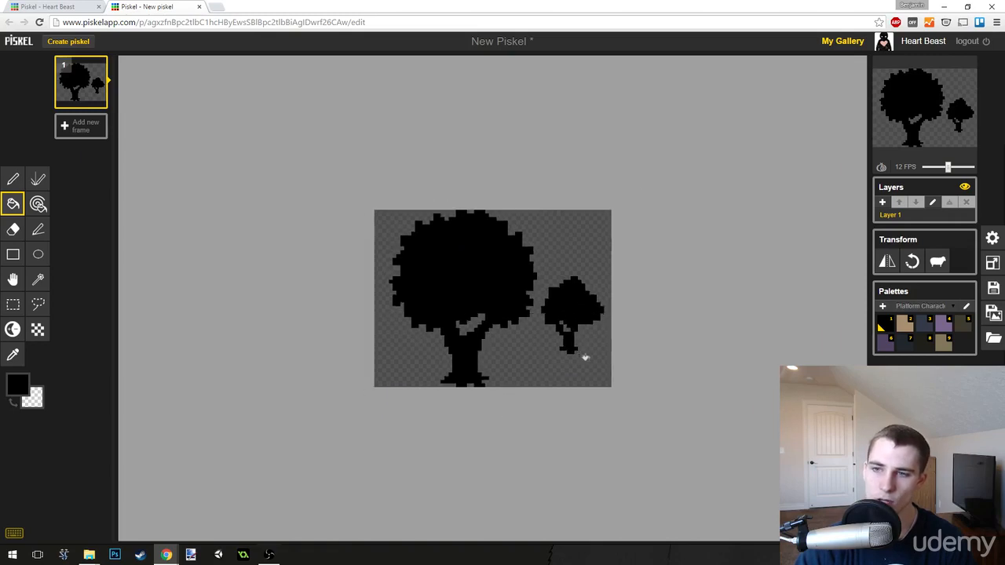
pyautogui.scroll(-4, 582, 353)
pyautogui.scroll(2, 538, 370)
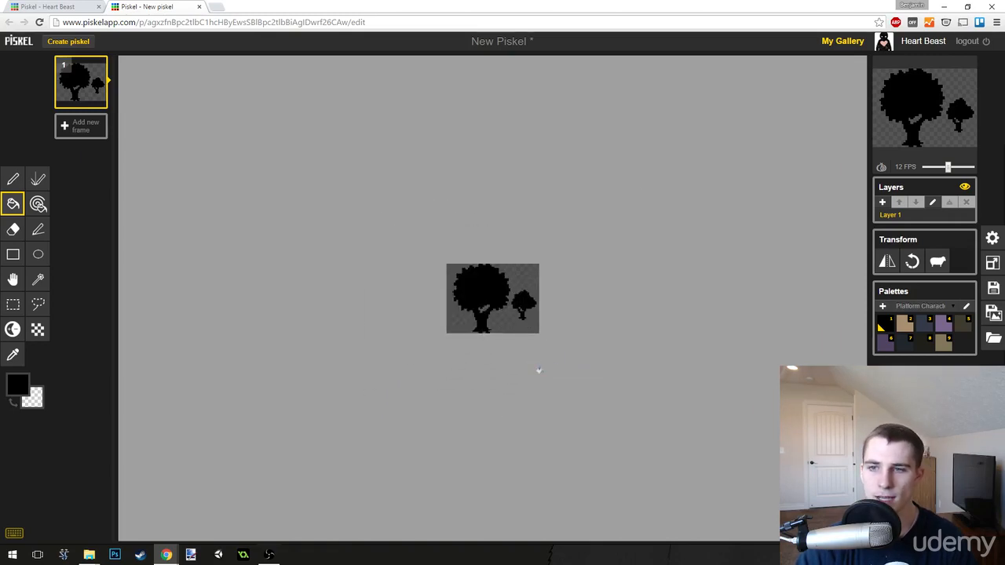
pyautogui.scroll(3, 538, 370)
pyautogui.scroll(-4, 539, 359)
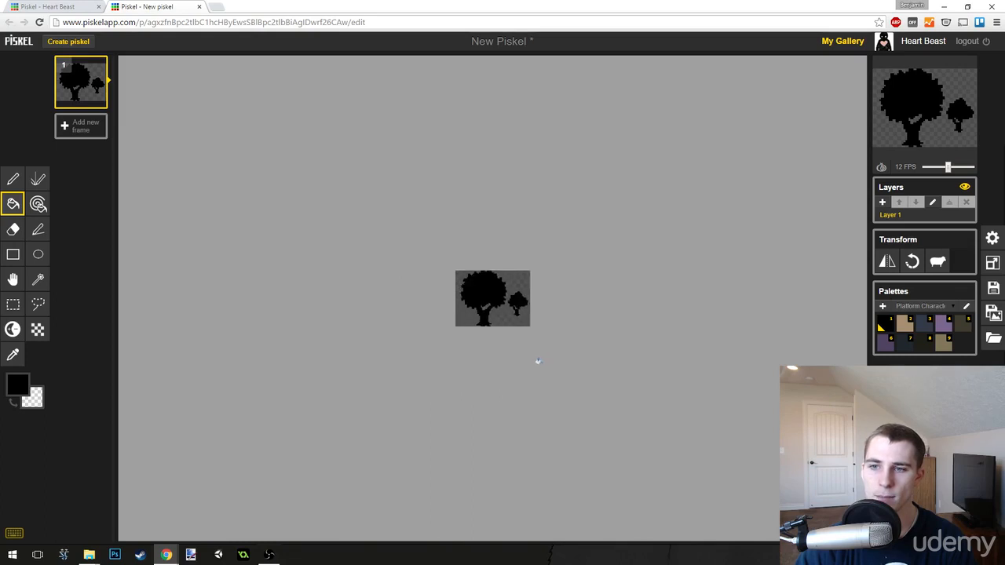
pyautogui.scroll(3, 538, 361)
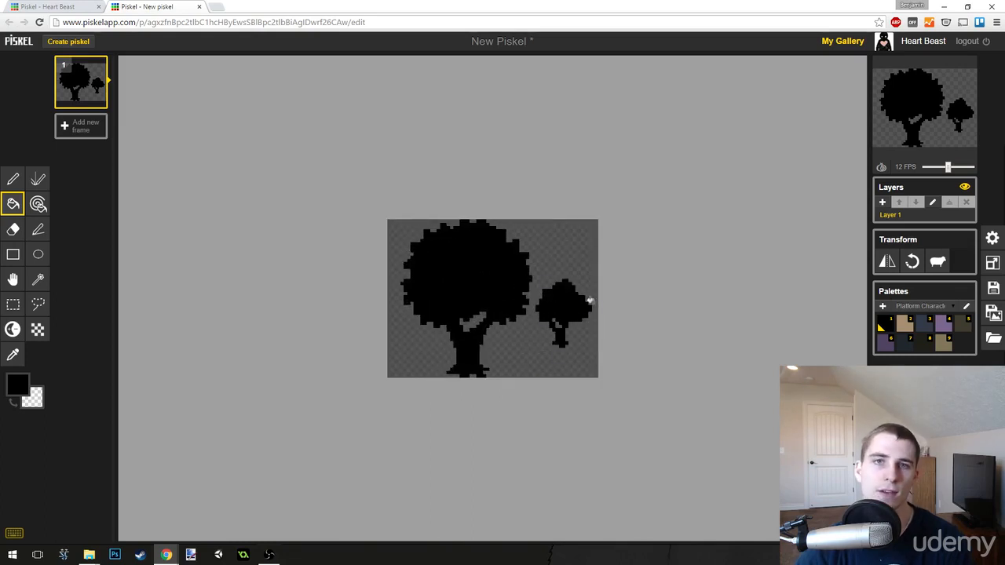
pyautogui.scroll(-1, 537, 265)
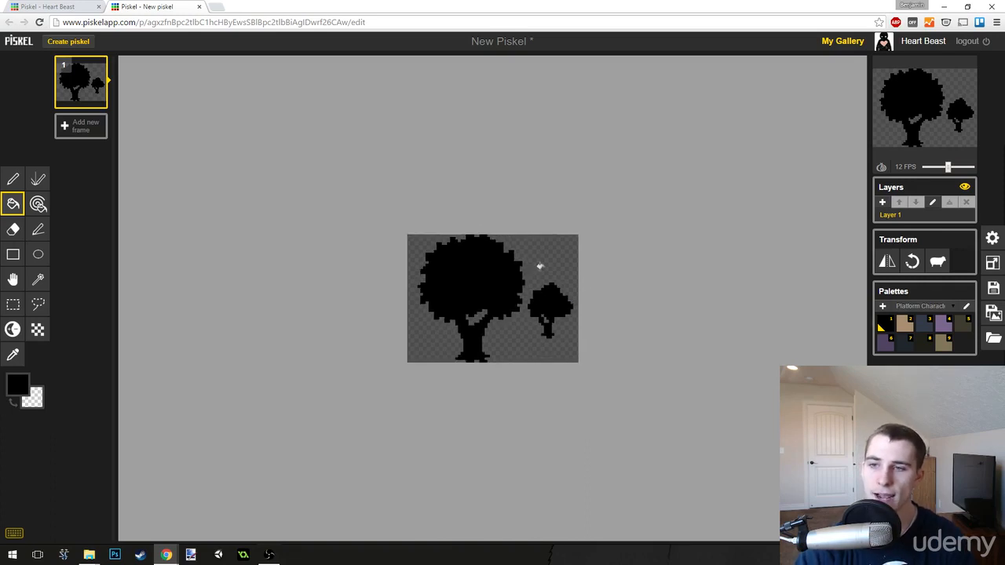
pyautogui.scroll(3, 539, 266)
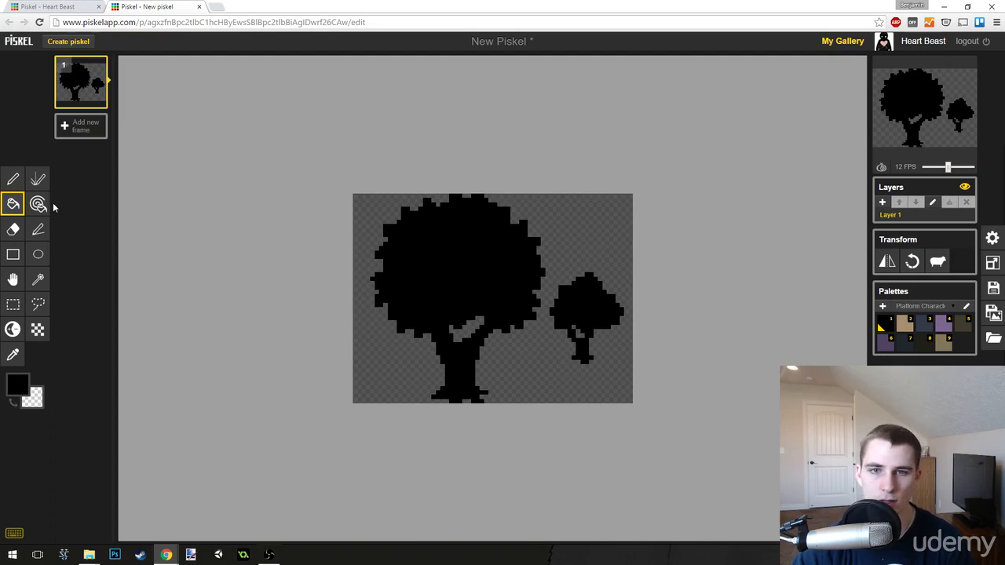
# Try to replace the small tree with a pasted copy placed lower on the canvas using a rectangle selection, and undo it
pyautogui.click(12, 305)
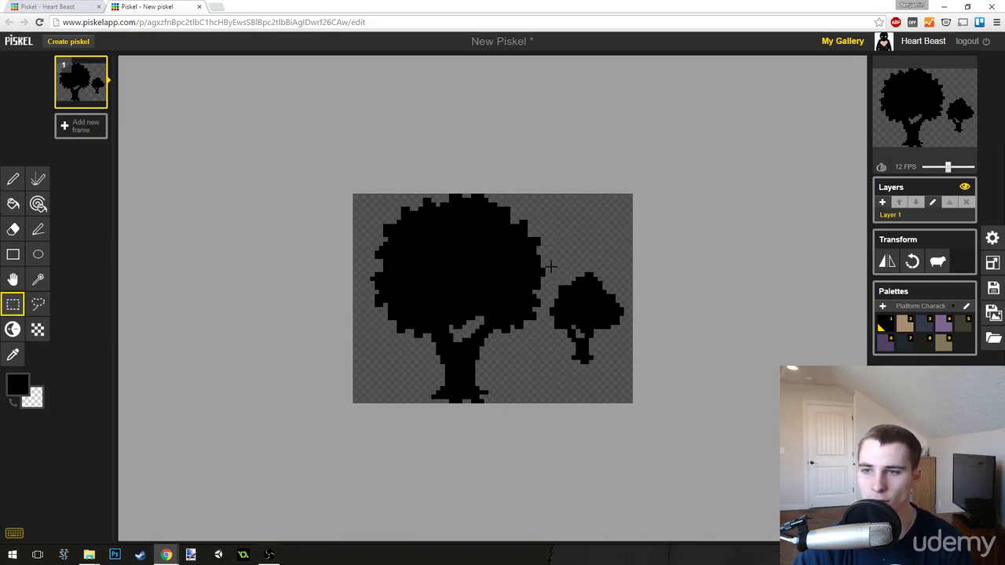
pyautogui.moveTo(550, 266); pyautogui.dragTo(630, 377)
pyautogui.press('Delete')
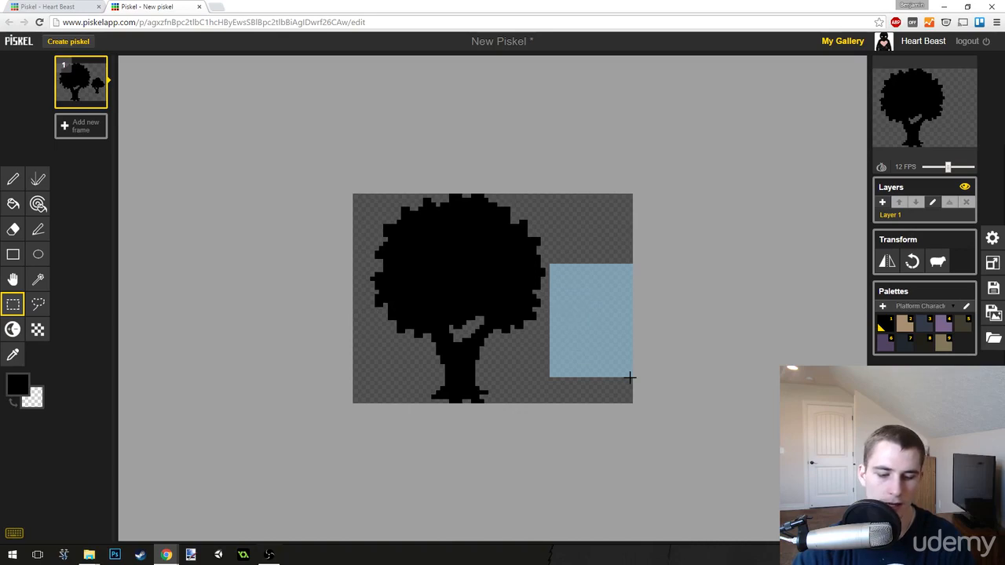
pyautogui.hotkey('ctrl', 'v')
pyautogui.moveTo(596, 319); pyautogui.dragTo(587, 357)
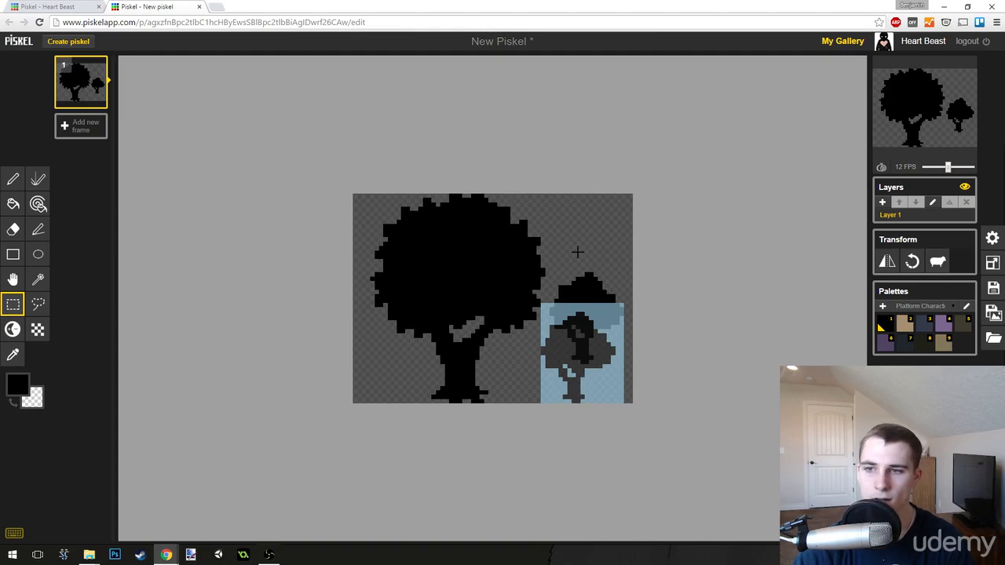
pyautogui.hotkey('ctrl', 'z')
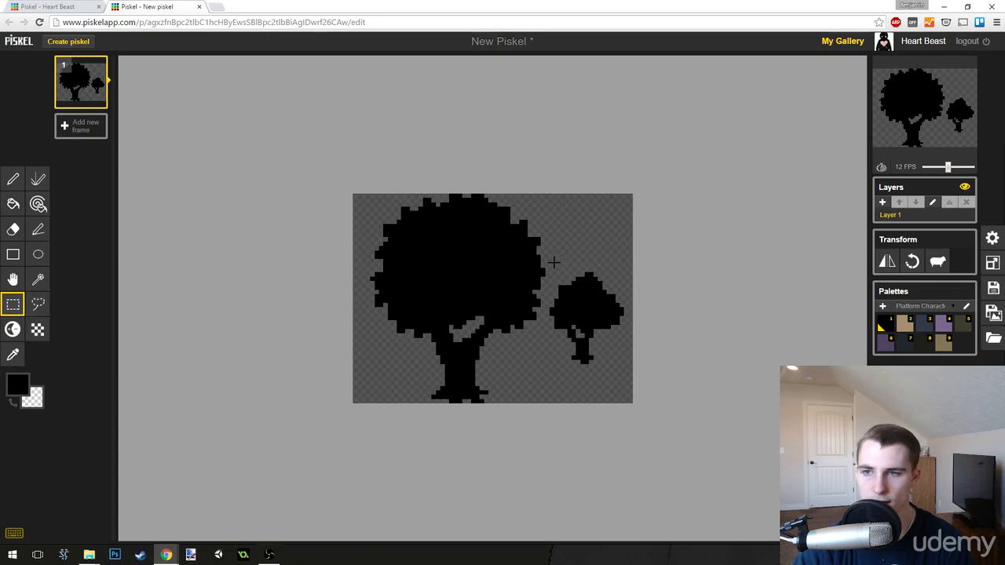
# Try to move the small tree slightly down with a rectangle selection, checking the keyboard shortcuts reference, and undo the change
pyautogui.moveTo(550, 264); pyautogui.dragTo(625, 371)
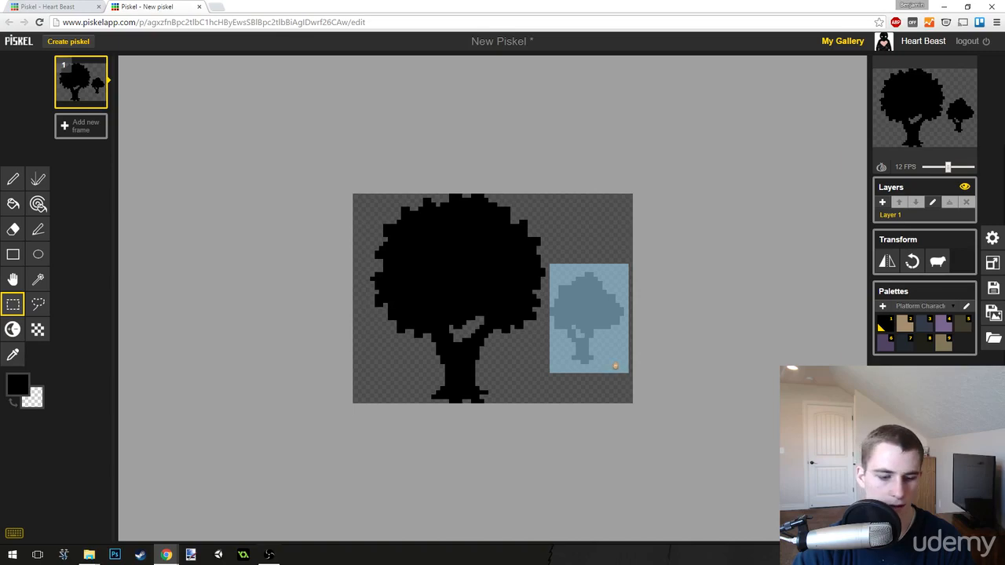
pyautogui.moveTo(598, 316); pyautogui.dragTo(599, 339)
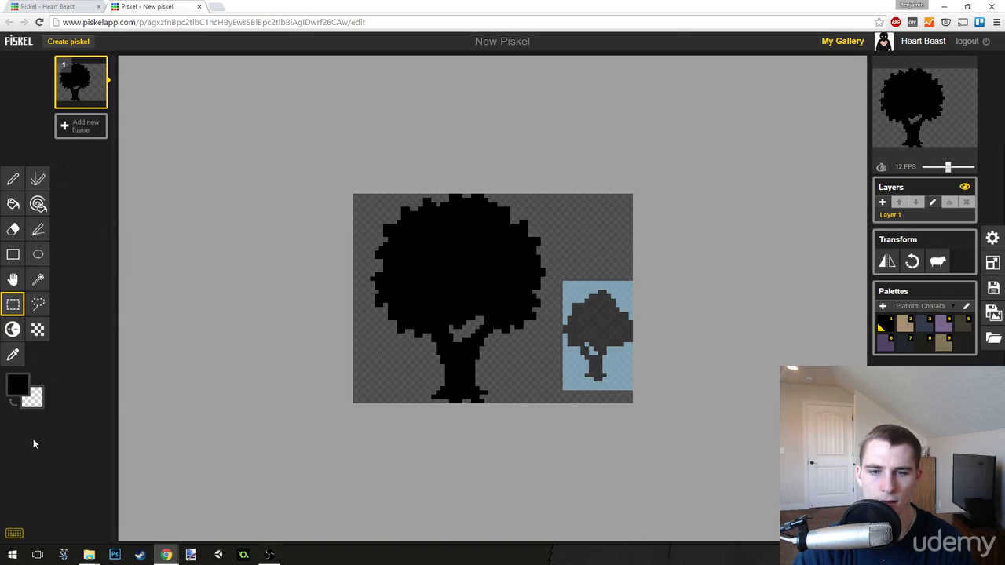
pyautogui.click(14, 533)
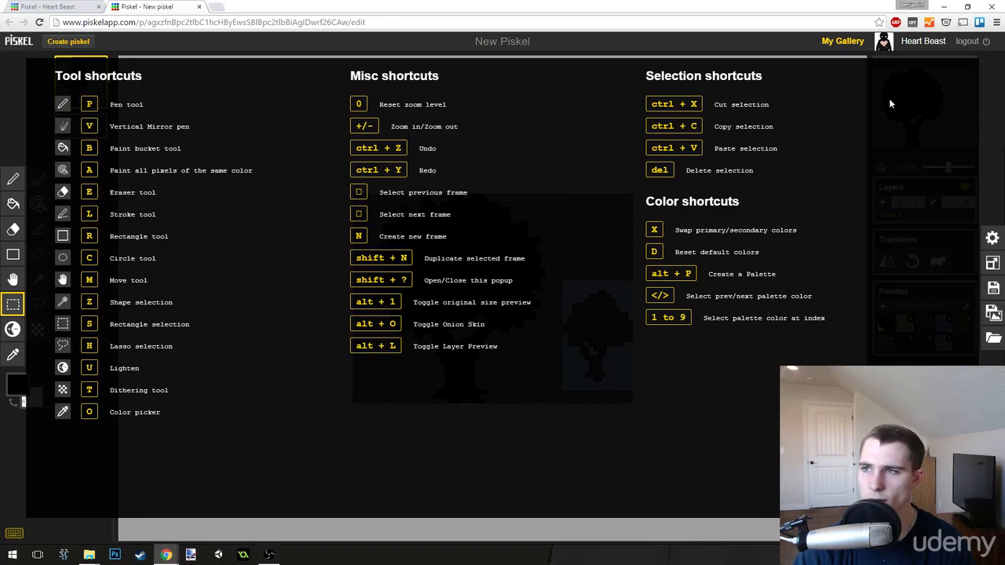
pyautogui.press('Escape')
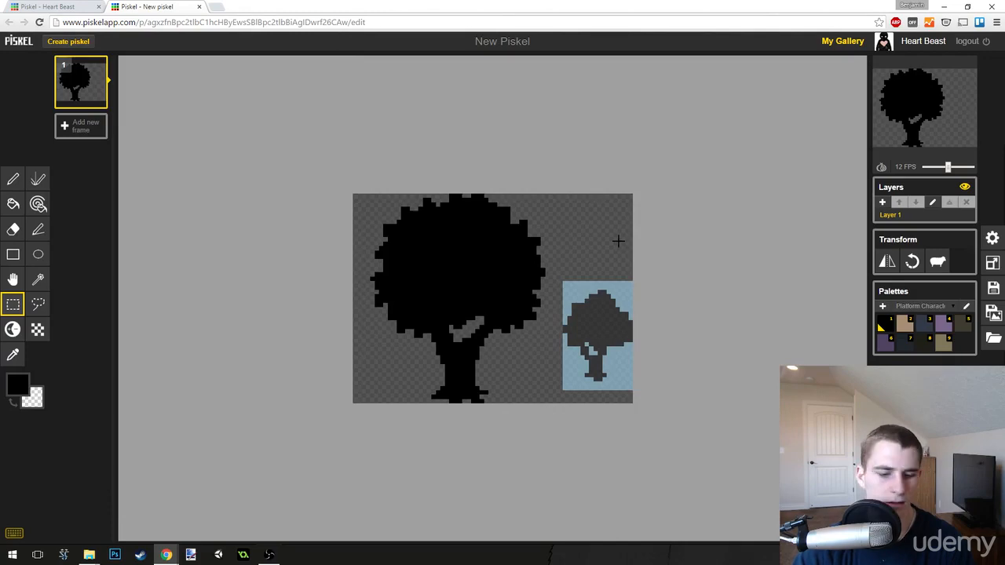
pyautogui.hotkey('ctrl', 'z')
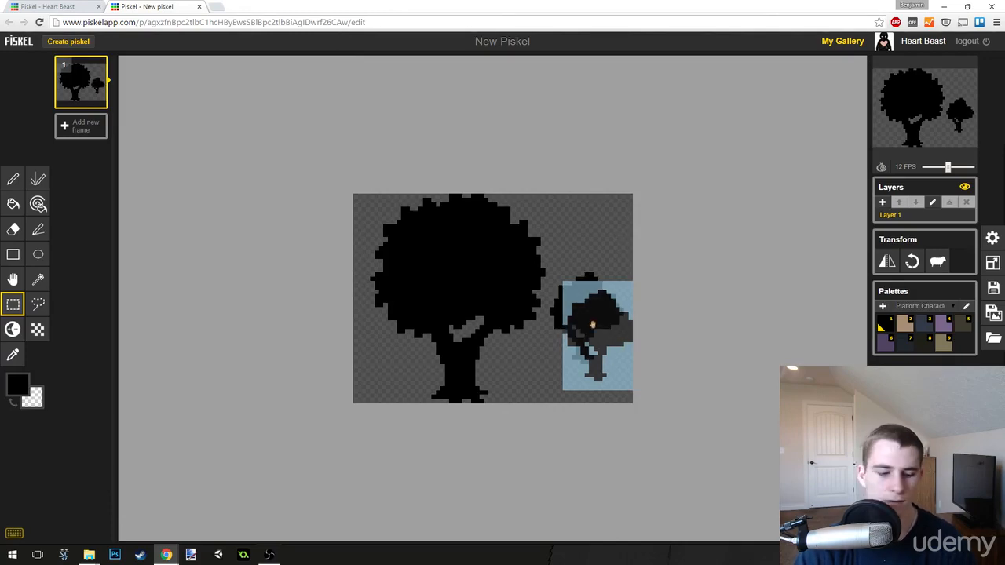
# Cut the small tree, paste it at the canvas's lower edge, and undo the relocation
pyautogui.click(574, 240)
pyautogui.moveTo(549, 265); pyautogui.dragTo(634, 370)
pyautogui.hotkey('ctrl', 'x')
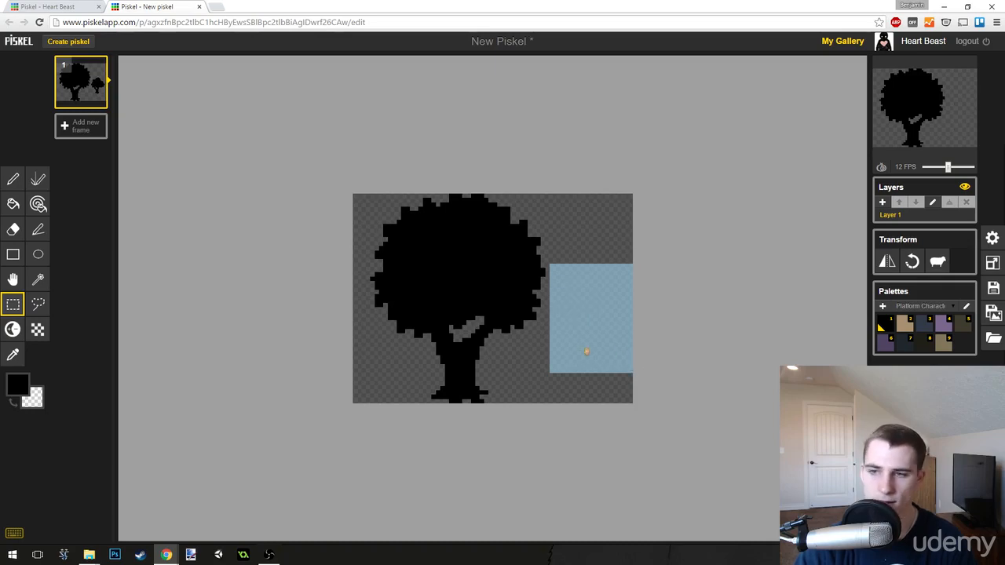
pyautogui.moveTo(591, 327); pyautogui.dragTo(590, 366)
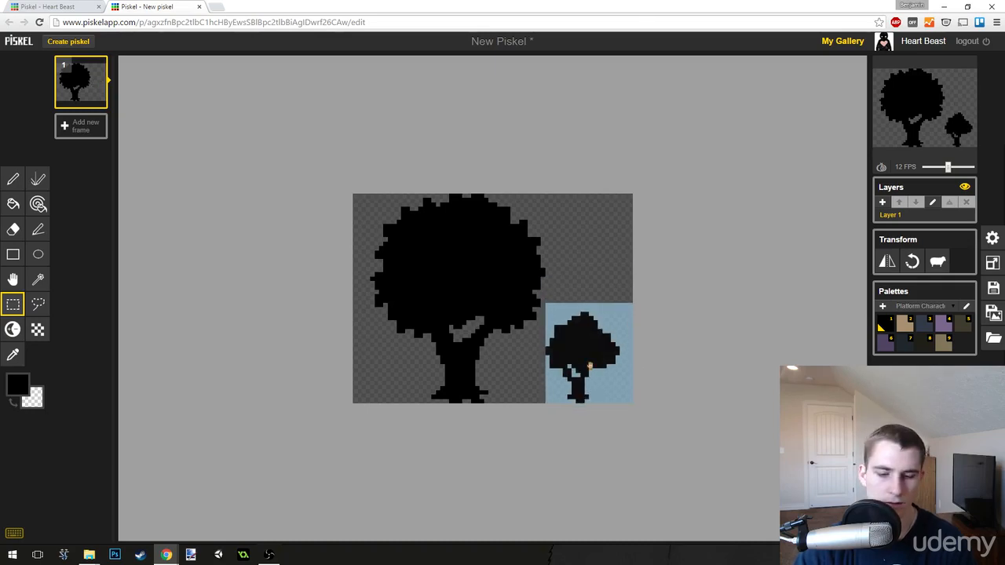
pyautogui.click(626, 232)
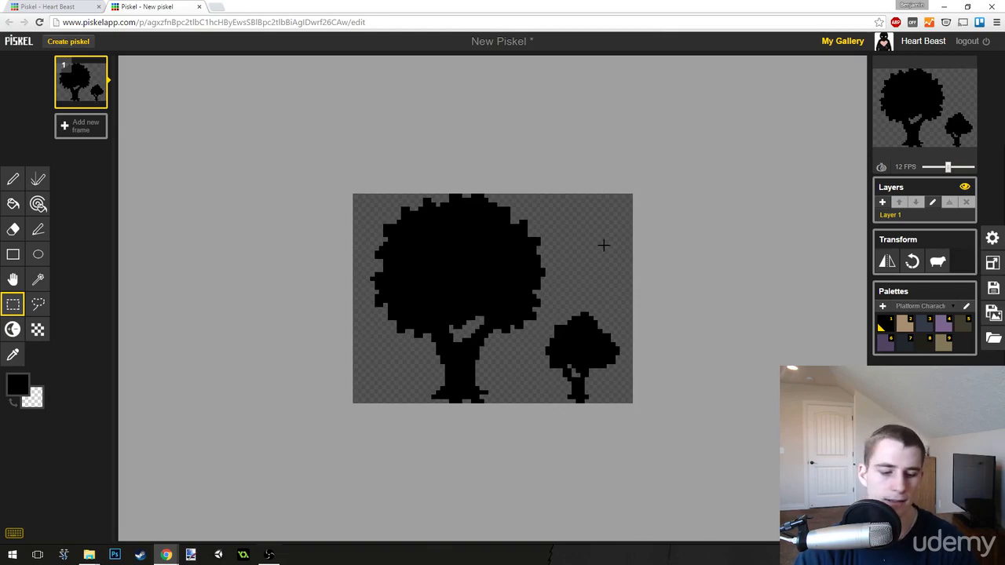
pyautogui.hotkey('ctrl', 'z')
pyautogui.hotkey('ctrl', 'z')
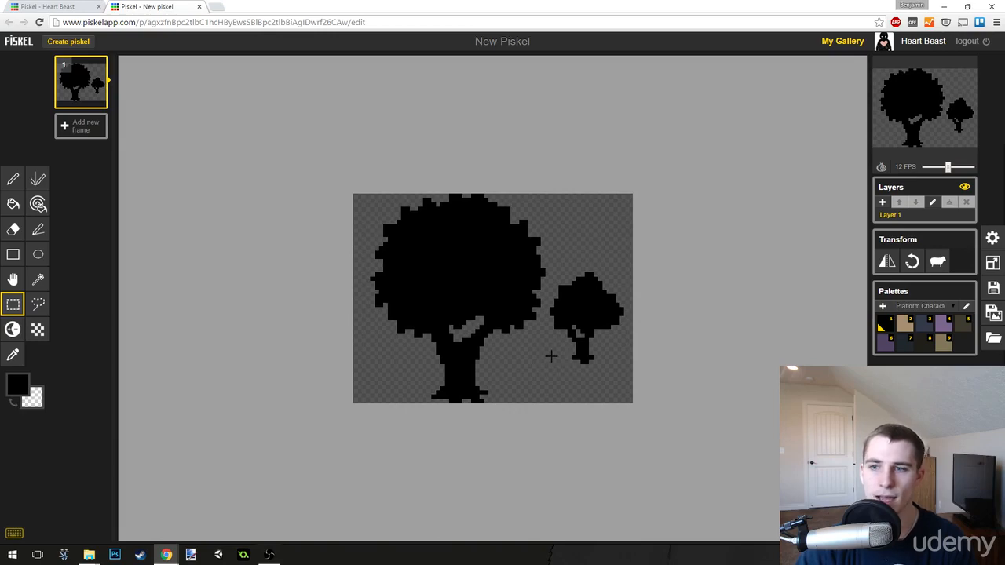
# Draw a dark olive-brown horizon line across the canvas behind both trees with the Stroke tool and fill the ground below it
pyautogui.click(964, 325)
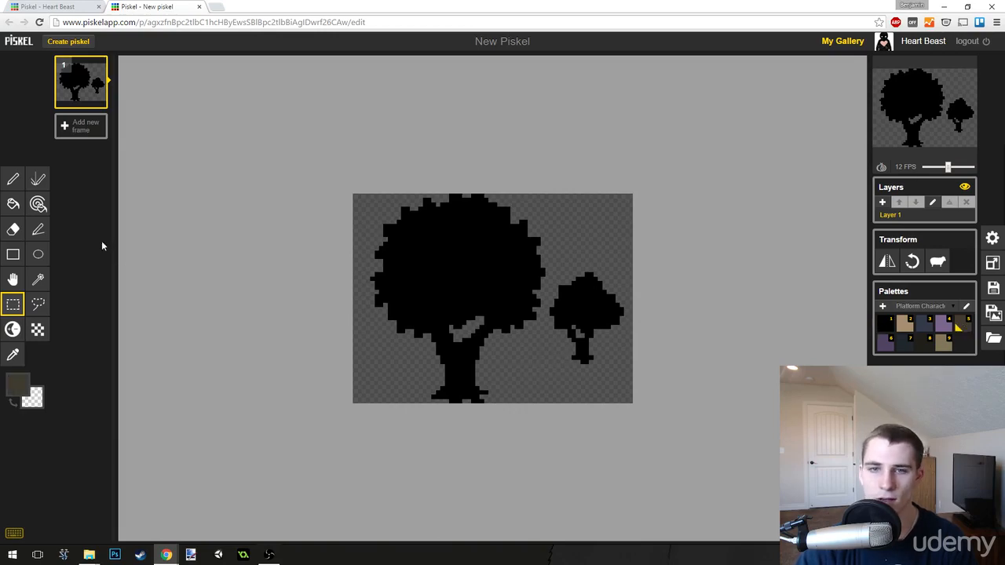
pyautogui.click(38, 229)
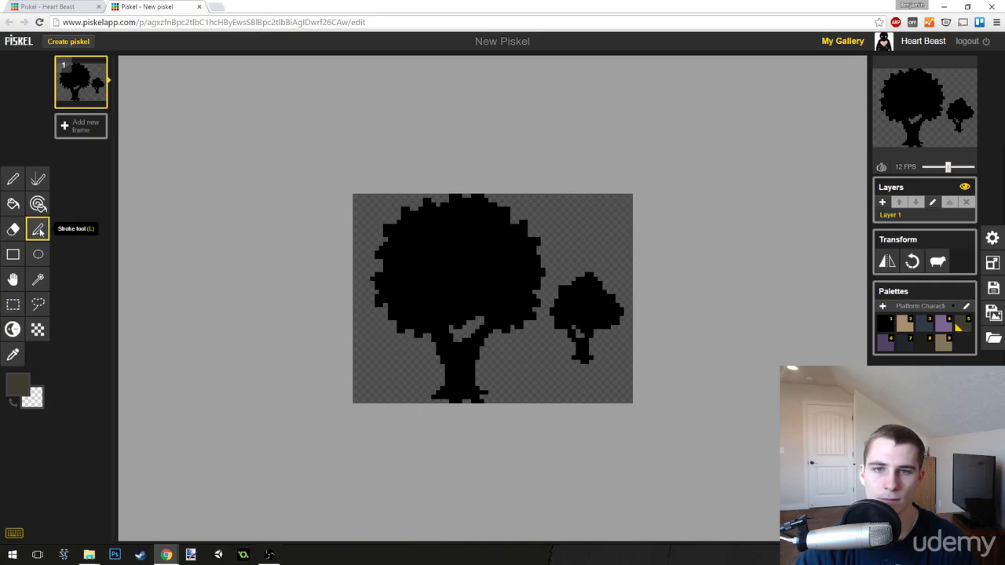
pyautogui.moveTo(435, 348); pyautogui.dragTo(353, 349)
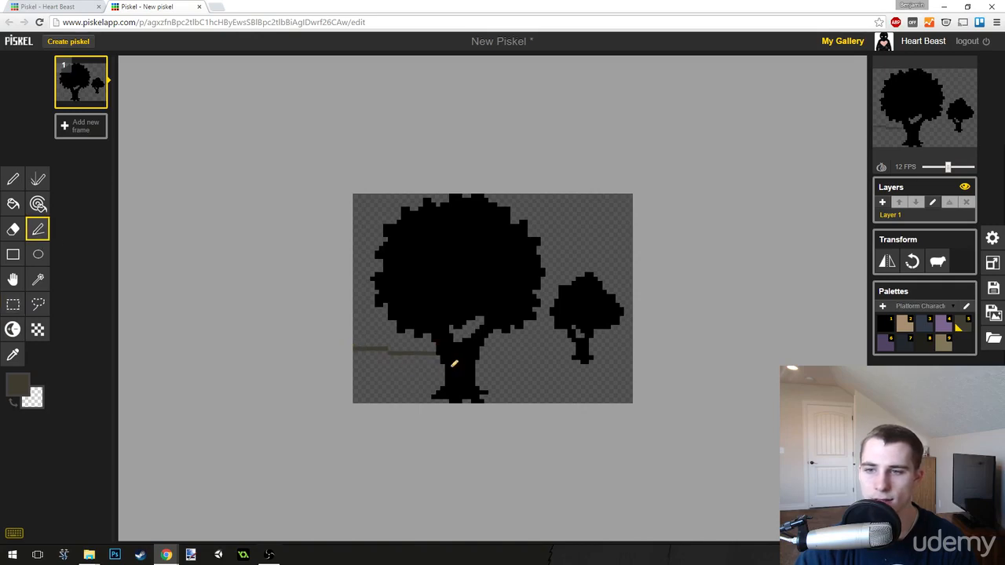
pyautogui.moveTo(485, 349); pyautogui.dragTo(647, 348)
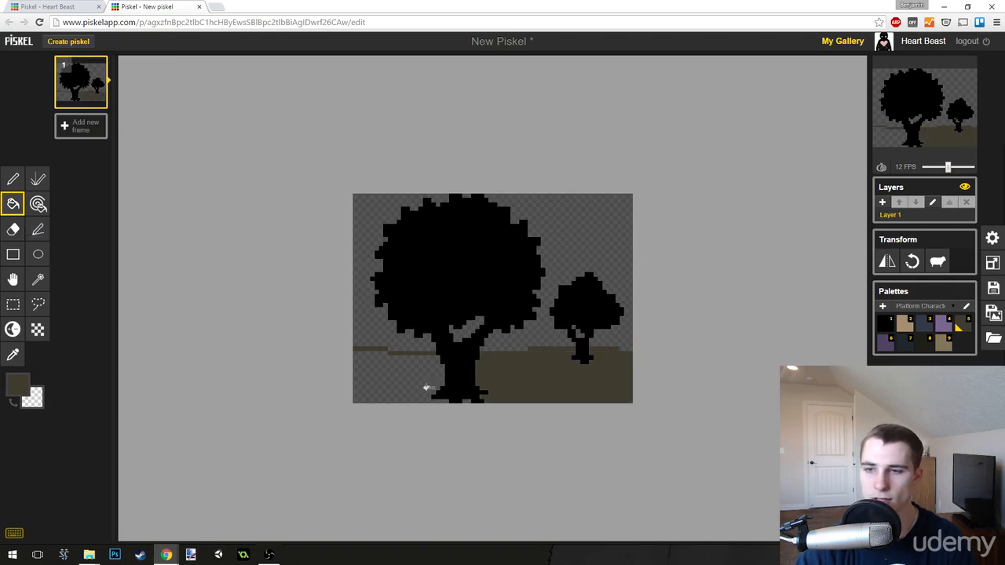
pyautogui.click(408, 381)
pyautogui.scroll(-2, 581, 375)
pyautogui.scroll(-1, 581, 334)
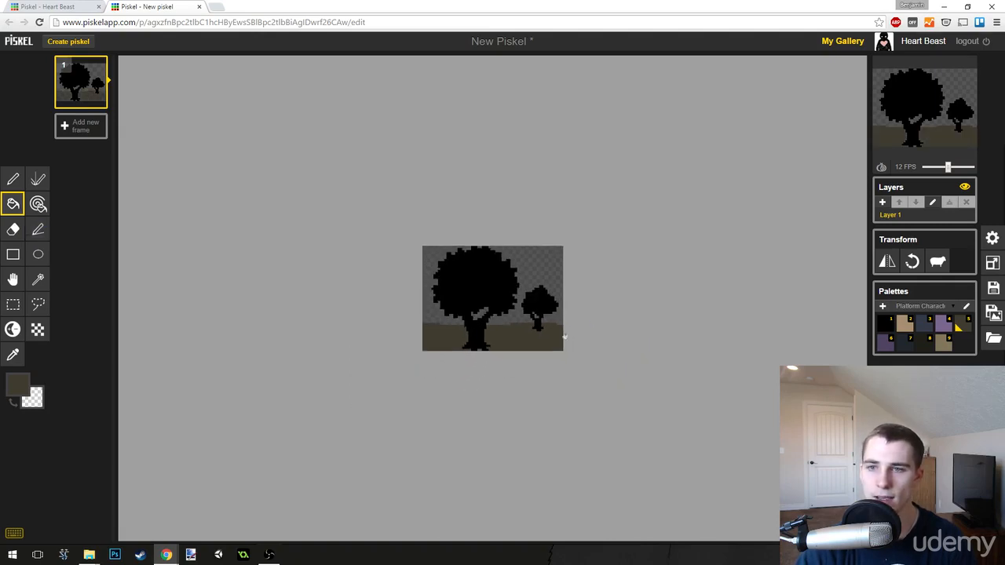
pyautogui.scroll(2, 576, 336)
pyautogui.scroll(3, 575, 335)
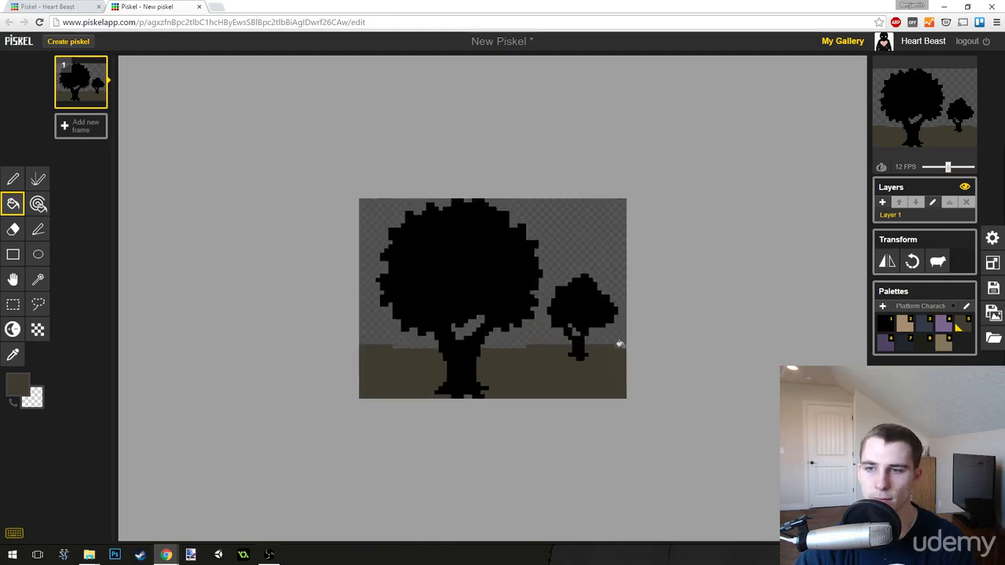
# Undo the ground fill and the horizon line so only the two tree silhouettes remain on the canvas
pyautogui.hotkey('ctrl', 'z')
pyautogui.hotkey('ctrl', 'z')
pyautogui.hotkey('ctrl', 'z')
pyautogui.hotkey('ctrl', 'z')
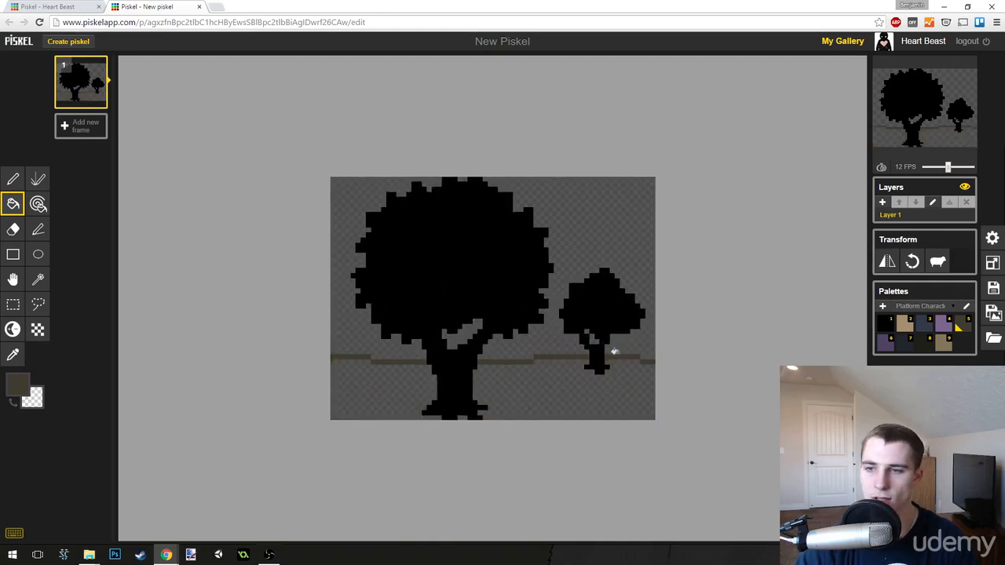
pyautogui.hotkey('ctrl', 'z')
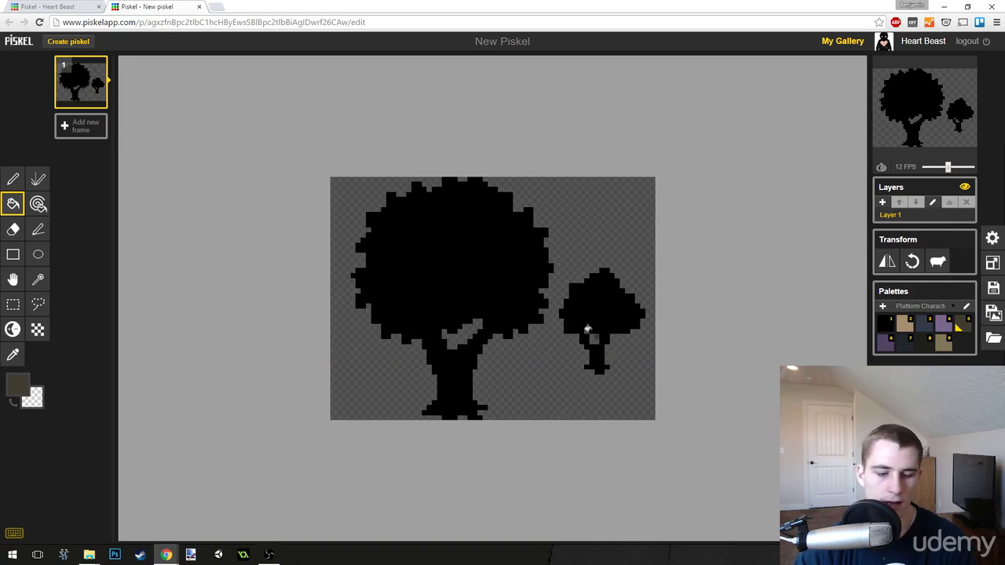
# Delete the small tree using a rectangle selection around it, and clear the selection
pyautogui.press('s')
pyautogui.moveTo(559, 258); pyautogui.dragTo(662, 394)
pyautogui.press('Delete')
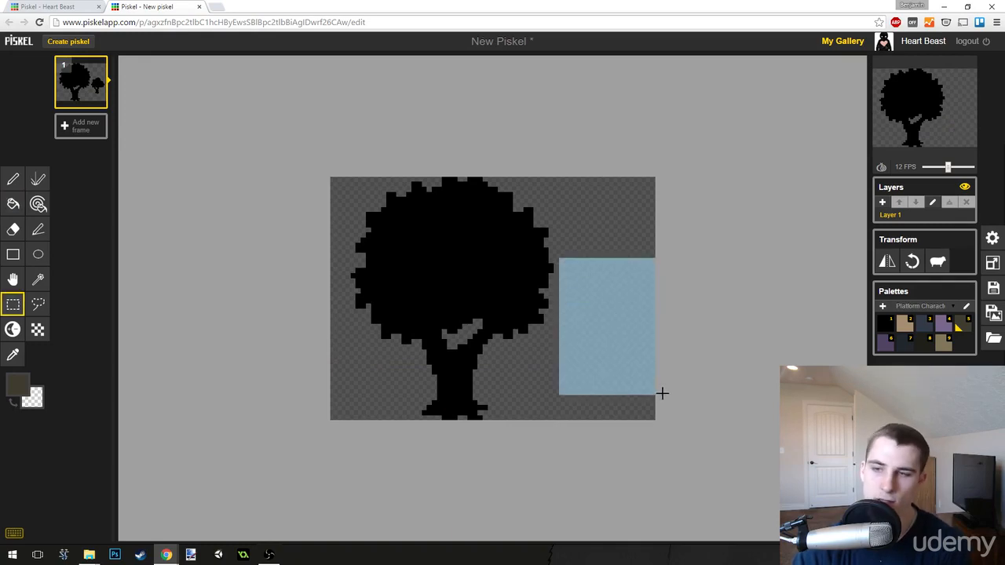
pyautogui.click(590, 251)
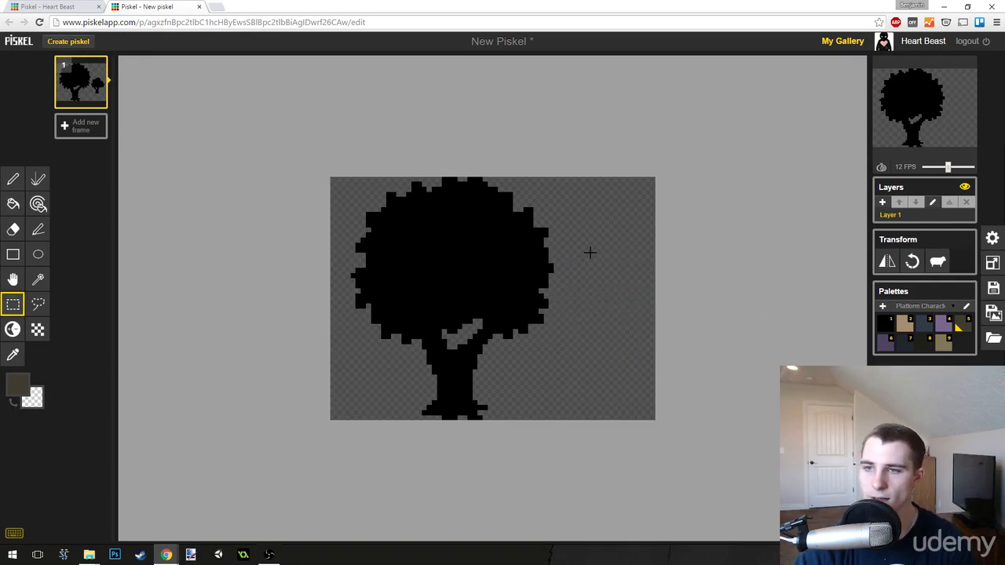
# Resize the canvas to 48 px wide by 48 px high, with the aspect ratio unlocked and the content anchored at the middle left
pyautogui.click(992, 265)
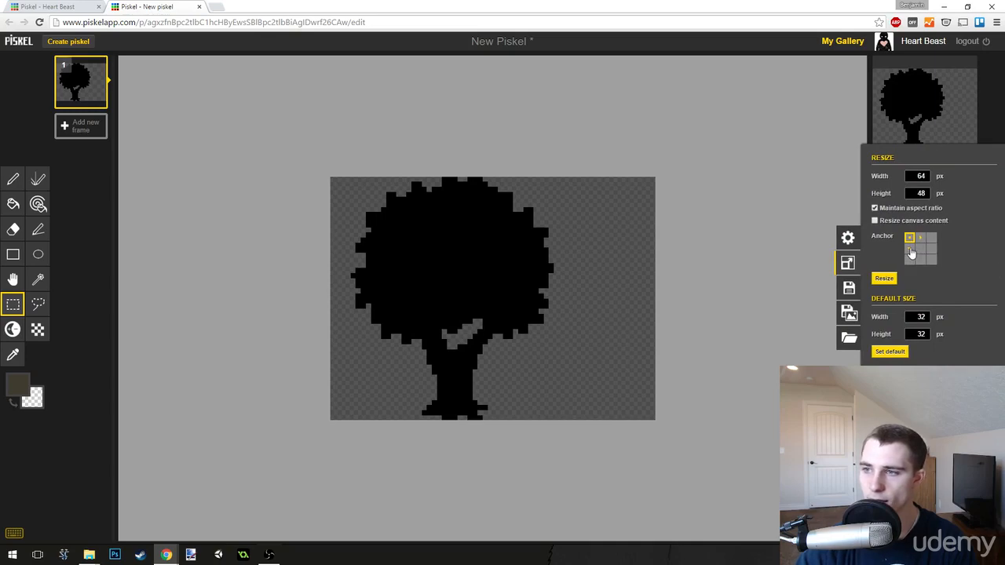
pyautogui.click(909, 249)
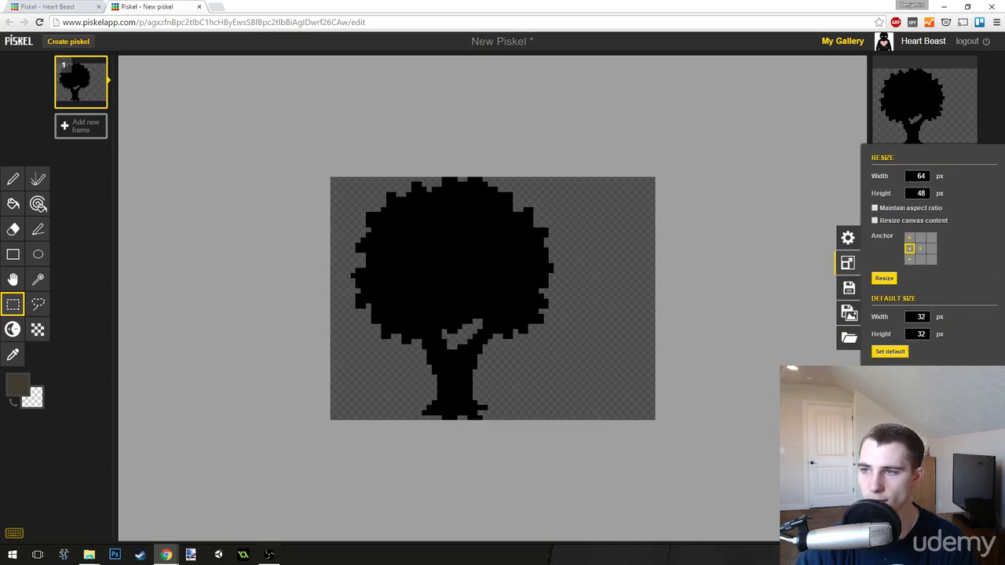
pyautogui.doubleClick(921, 176)
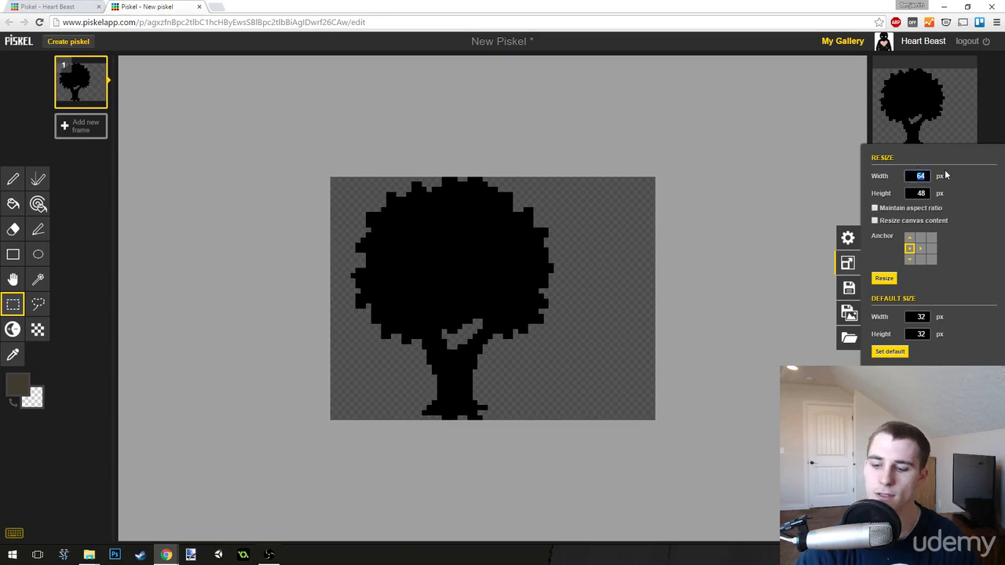
pyautogui.write('48')
pyautogui.click(991, 249)
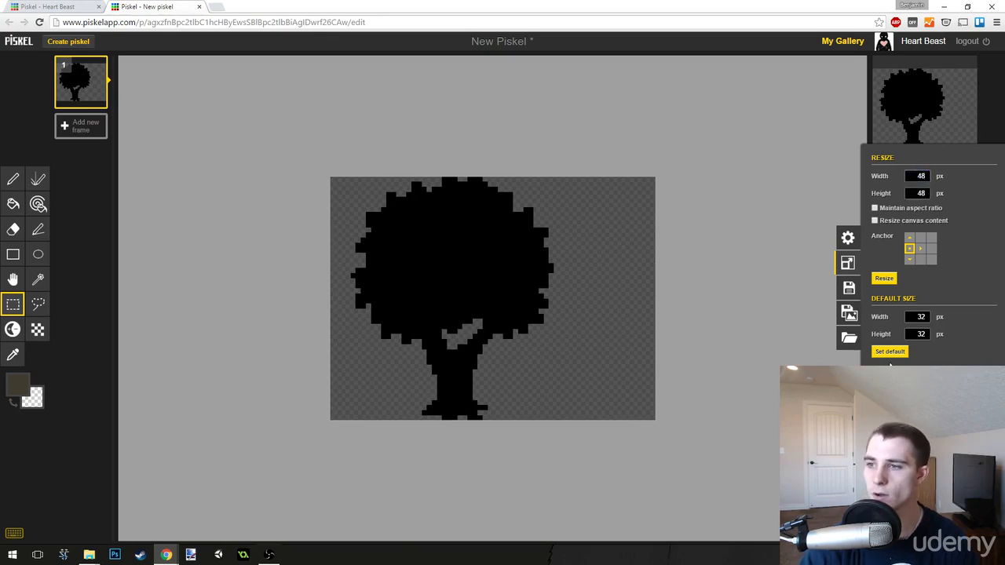
pyautogui.click(884, 278)
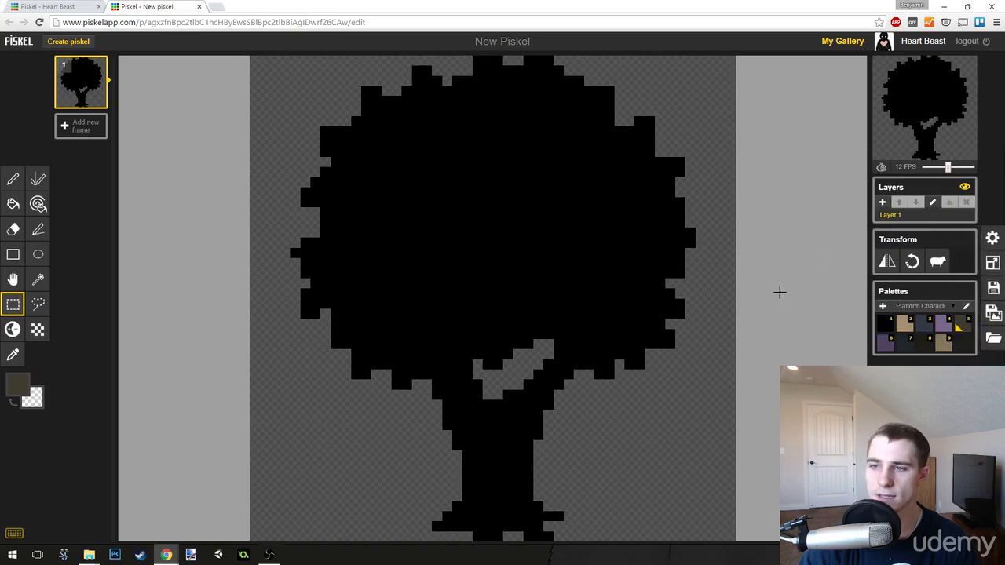
pyautogui.scroll(-4, 779, 292)
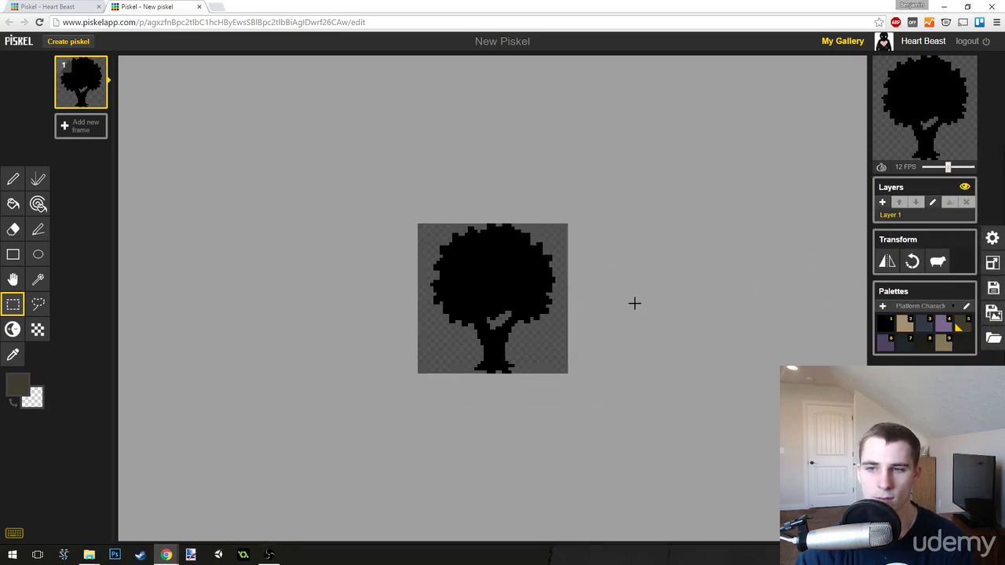